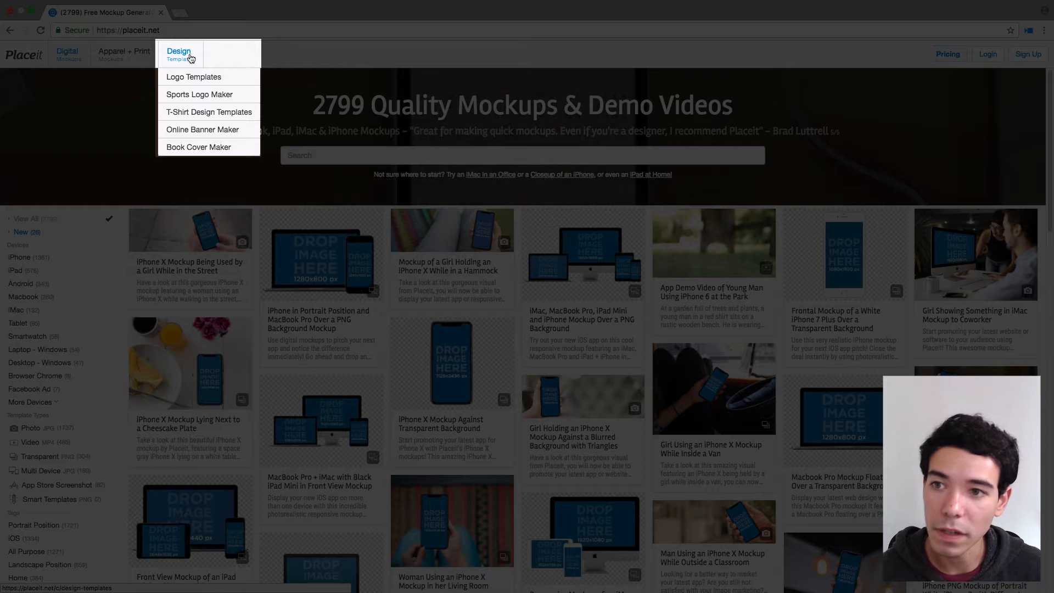
Step: Open the Baseball Logo Maker template from the Sports Logo Maker design collection
click(181, 94)
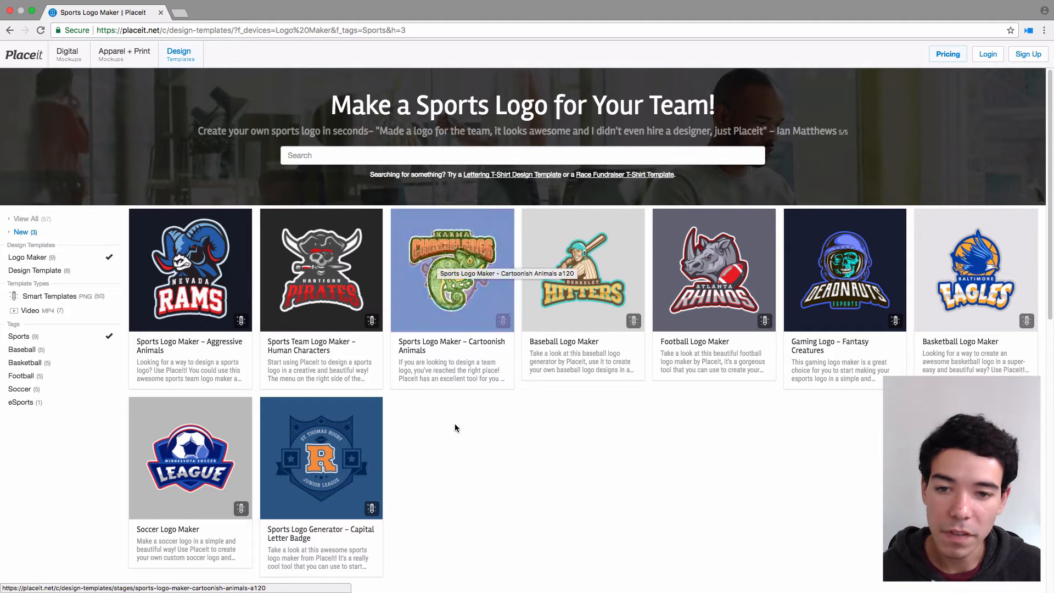
click(583, 290)
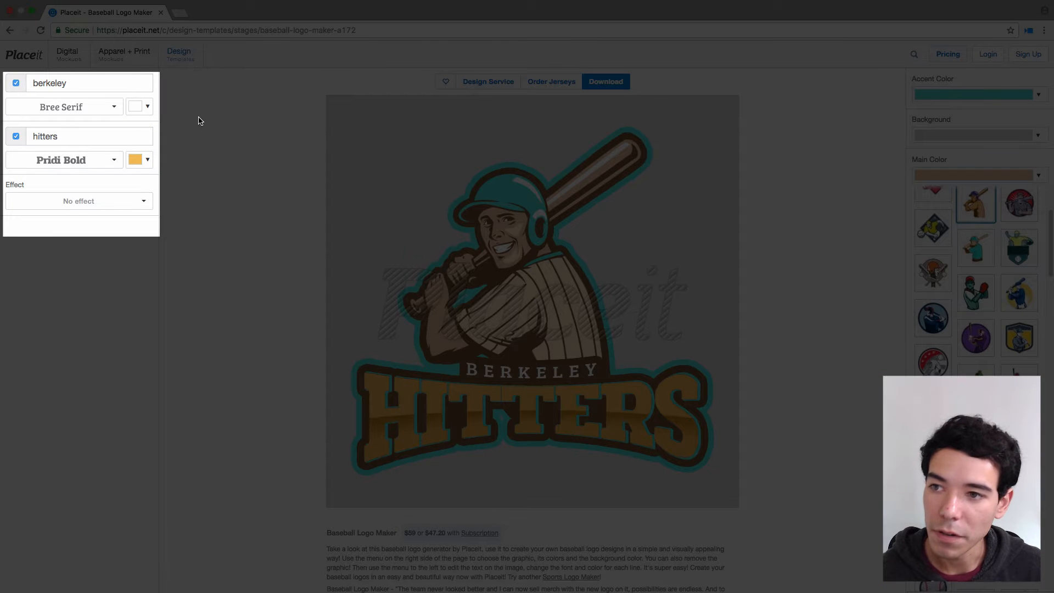
Step: Replace the logo's two text lines with SABERTOOTH for the first and SLUGGERS for the second
double_click(86, 84)
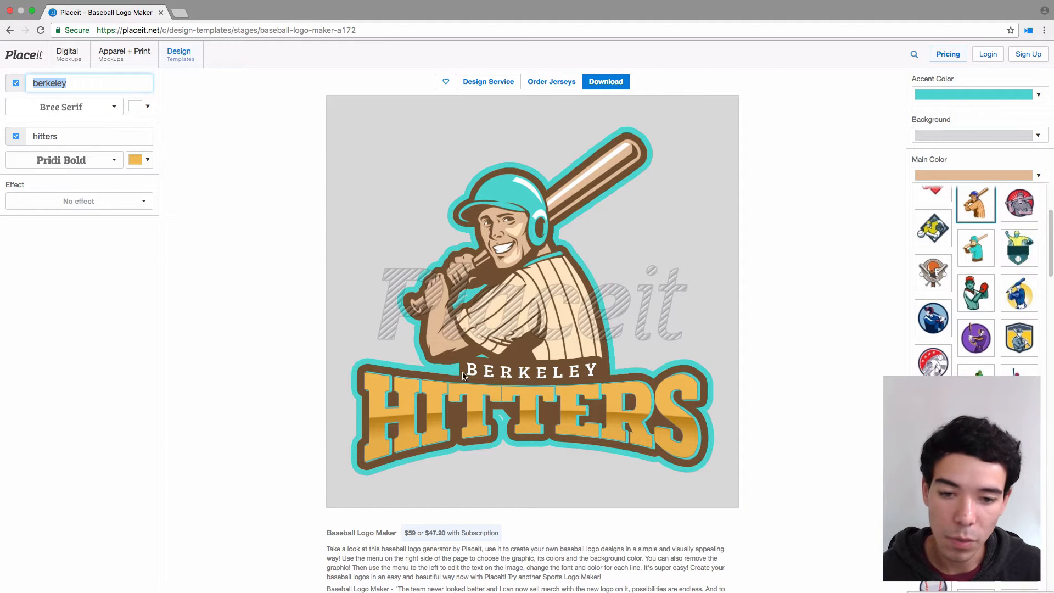
click(95, 76)
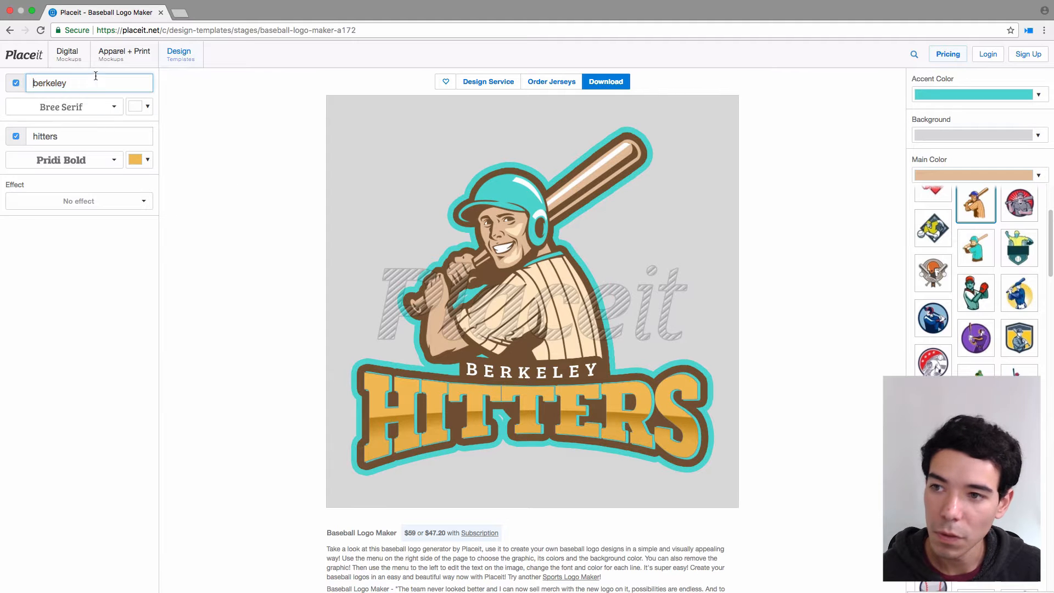
drag(113, 81, 1, 70)
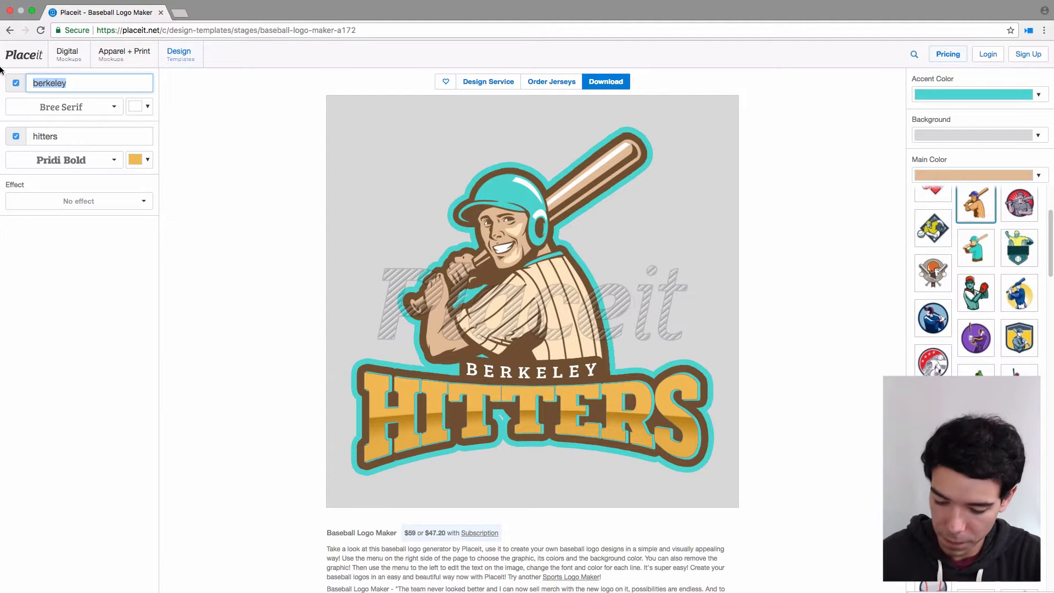
text(SABERTOOTH)
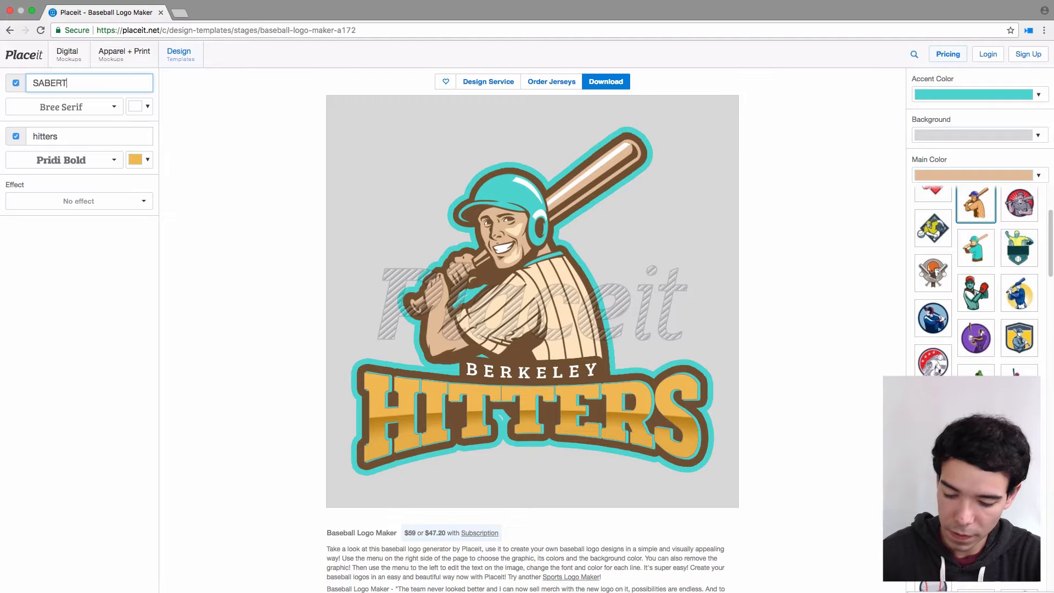
double_click(67, 138)
text(SLUGGERS)
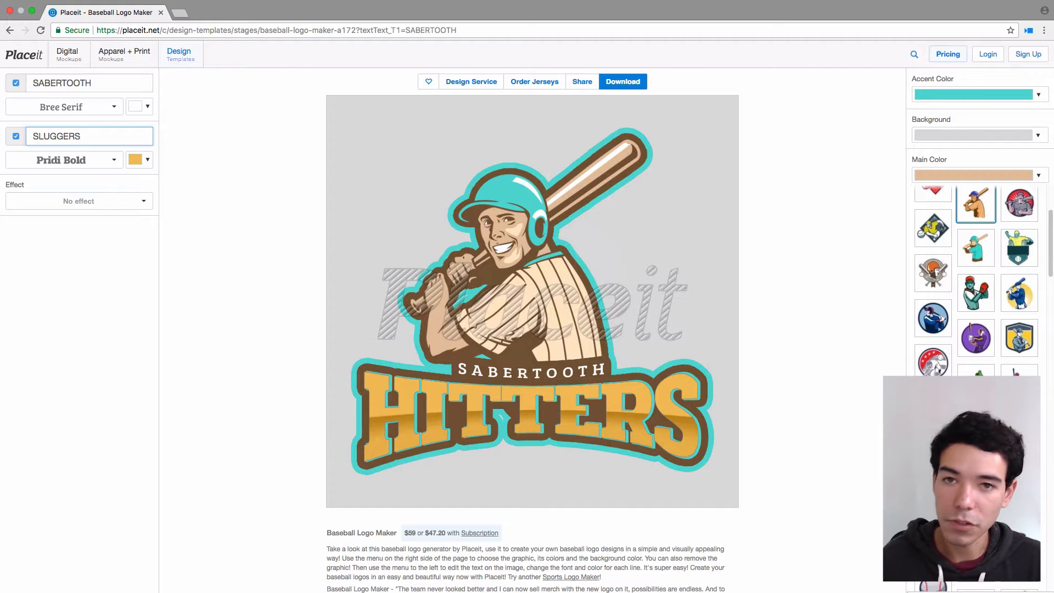
click(181, 145)
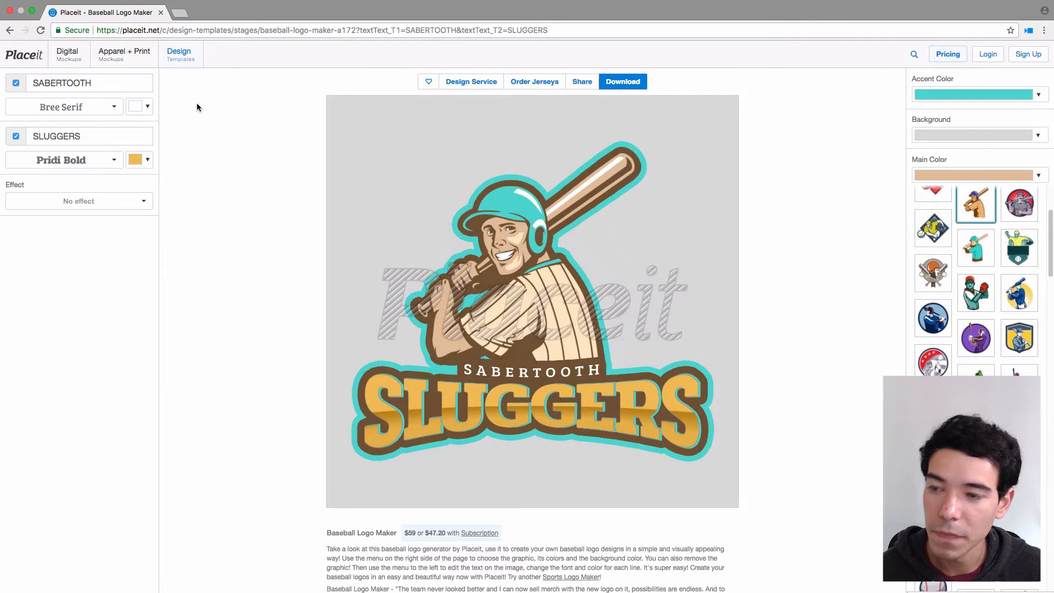
Step: Turn the SABERTOOTH text line off and back on
click(16, 84)
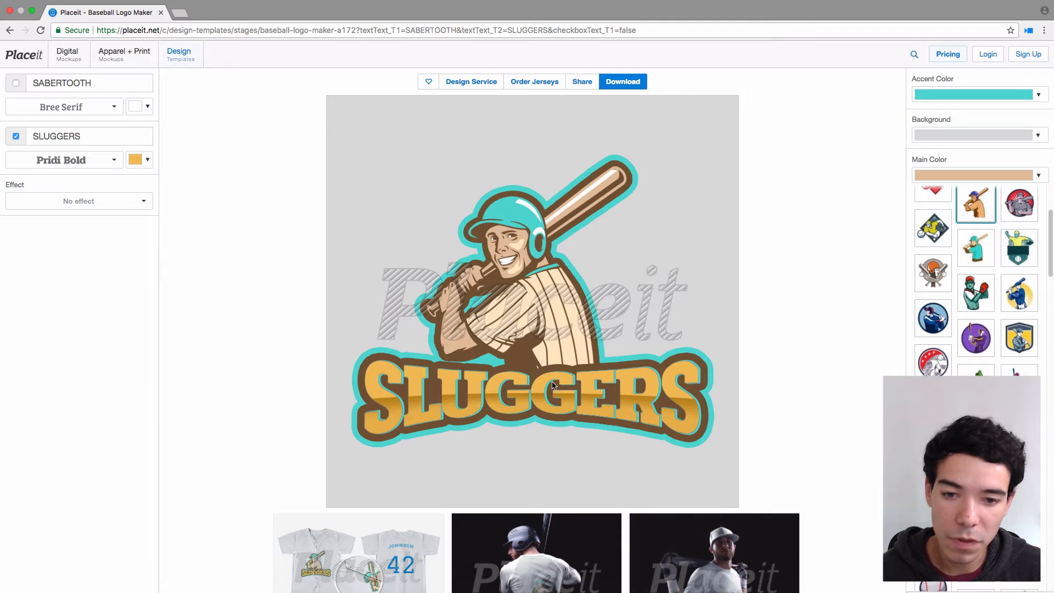
click(16, 84)
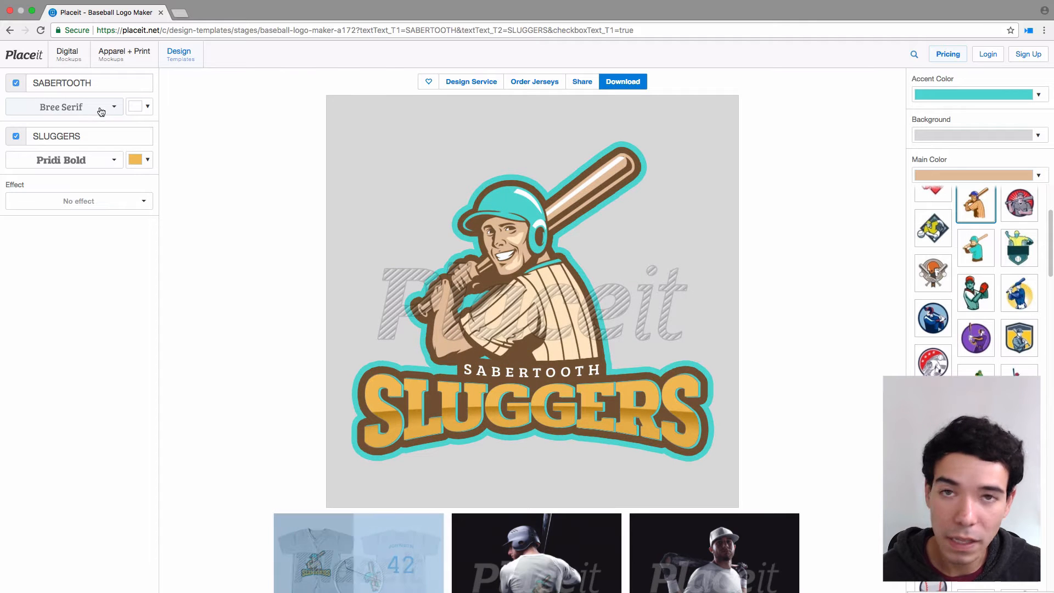
Step: Set the font of the SABERTOOTH text line to BioRhyme
click(98, 112)
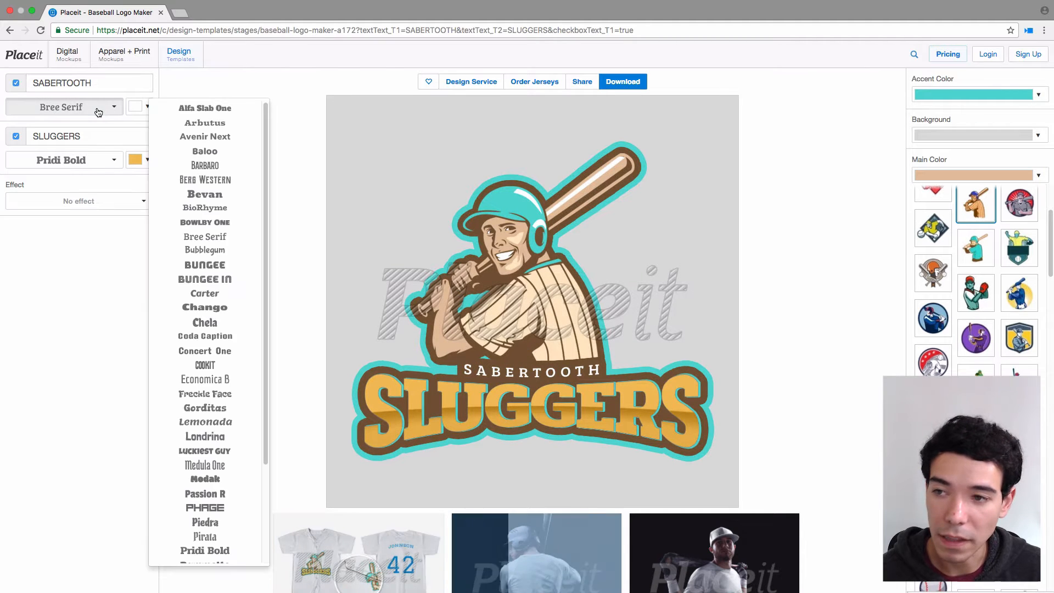
click(230, 209)
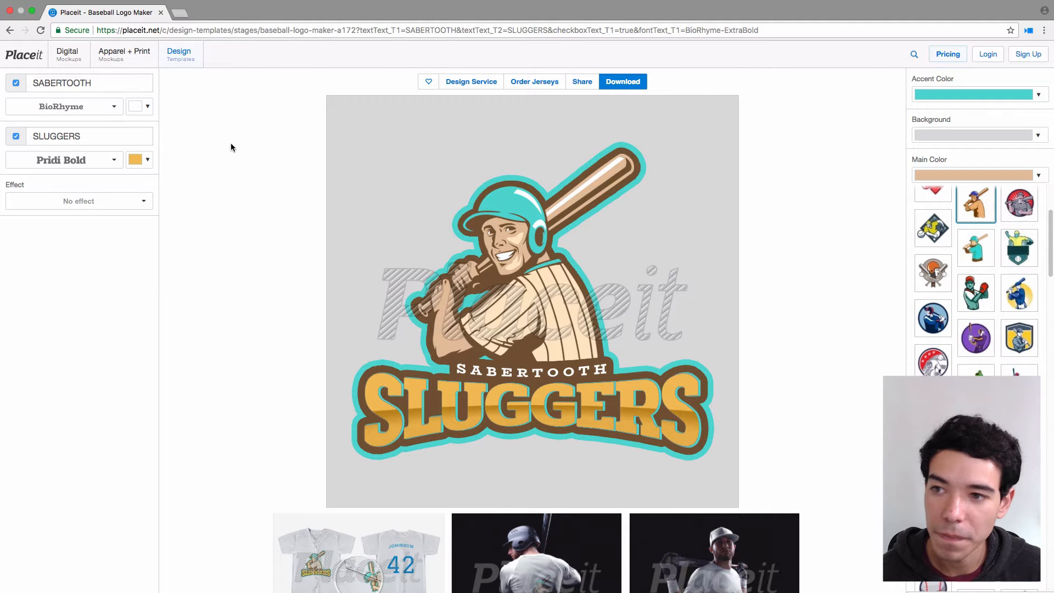
click(147, 108)
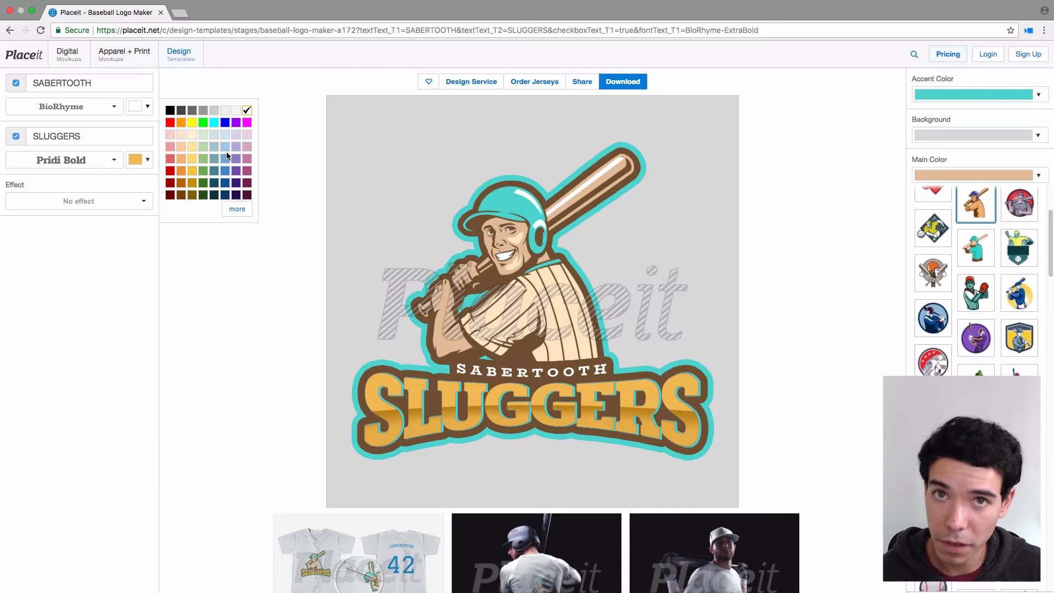
click(232, 212)
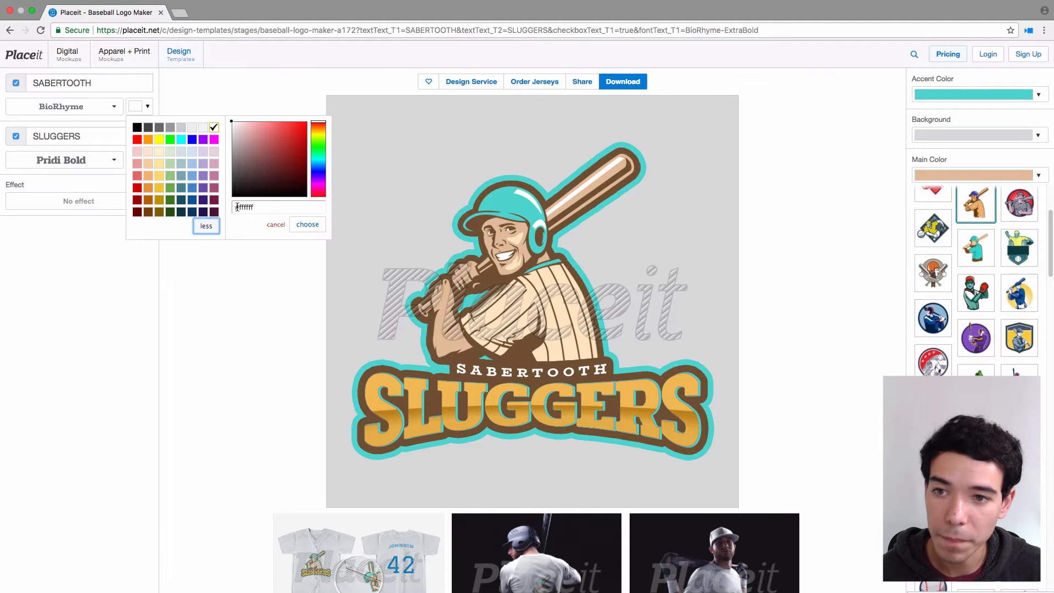
drag(284, 145, 319, 166)
click(276, 137)
drag(276, 139, 272, 138)
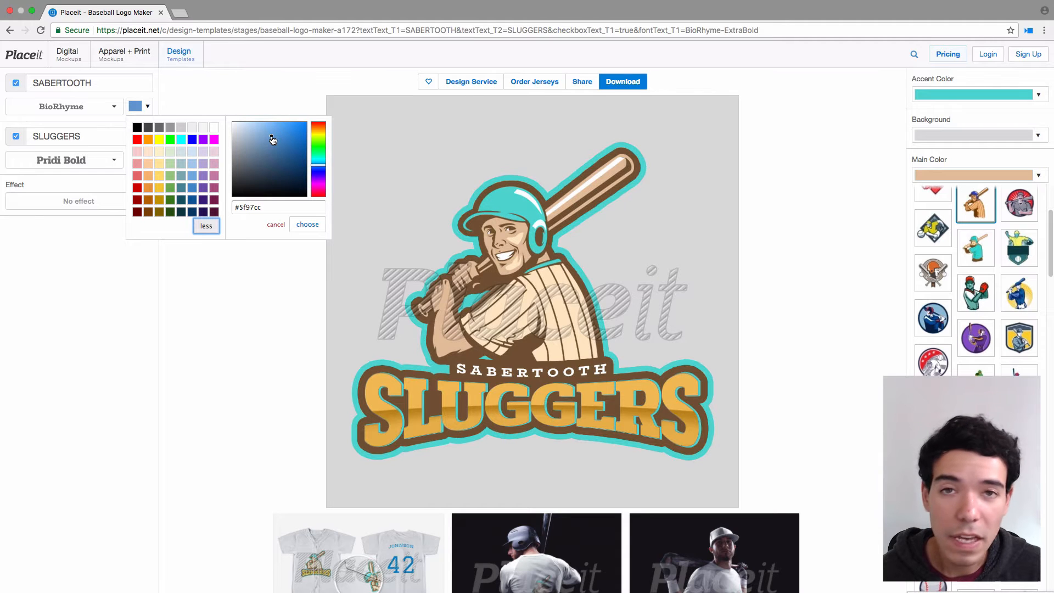
drag(262, 207, 220, 208)
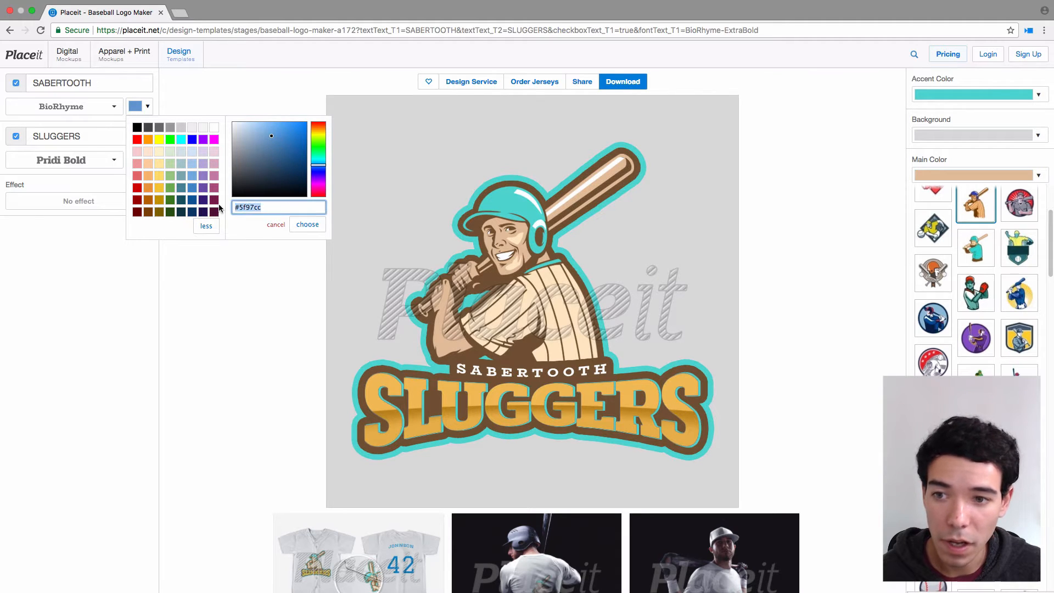
click(283, 211)
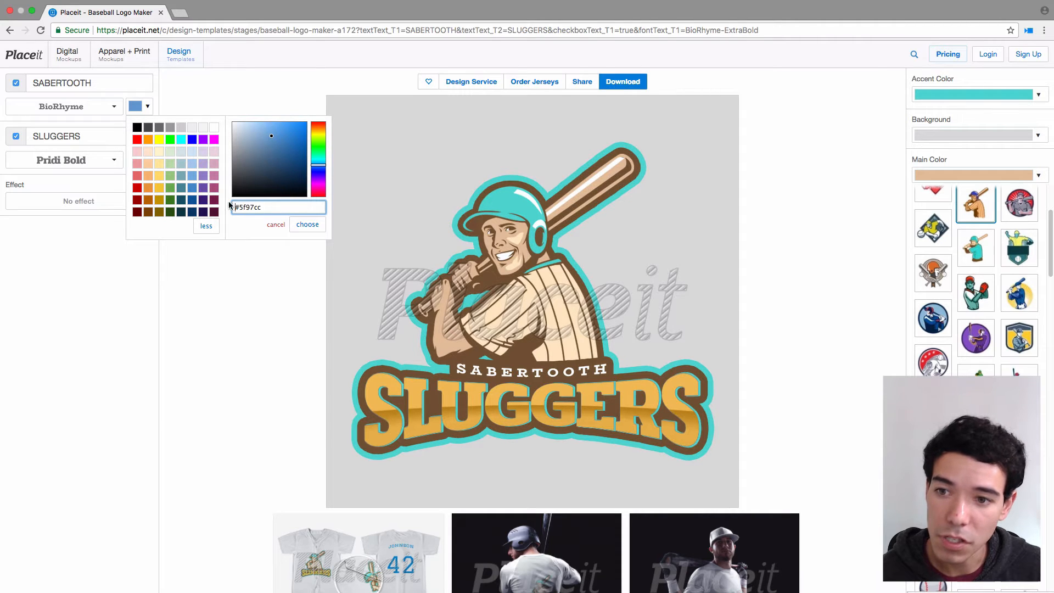
click(280, 227)
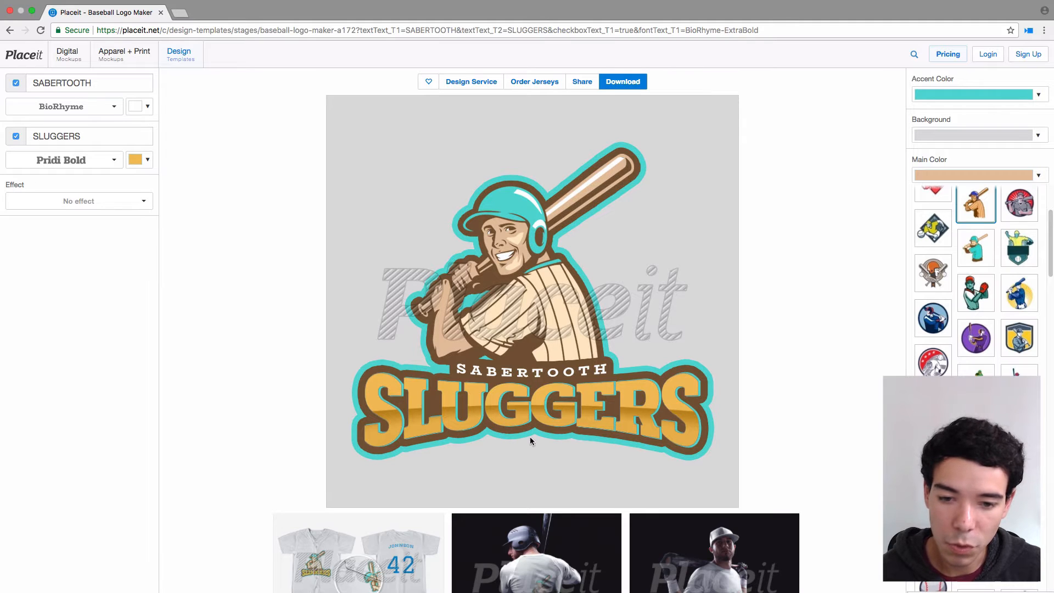
Step: Try two curved text effects on the logo's wording and set the effect back to No effect
click(120, 205)
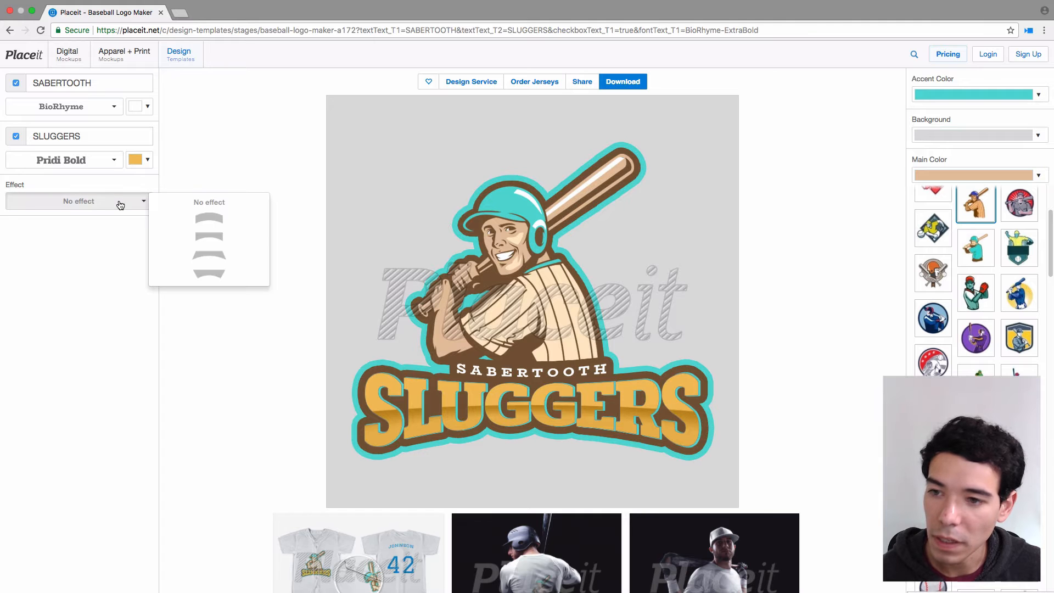
click(222, 218)
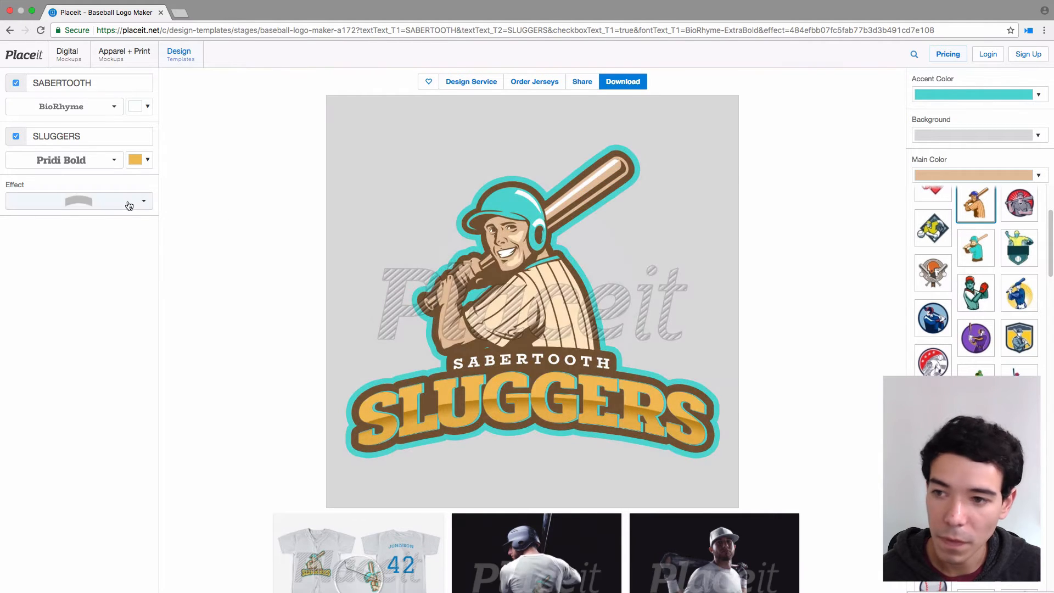
click(129, 205)
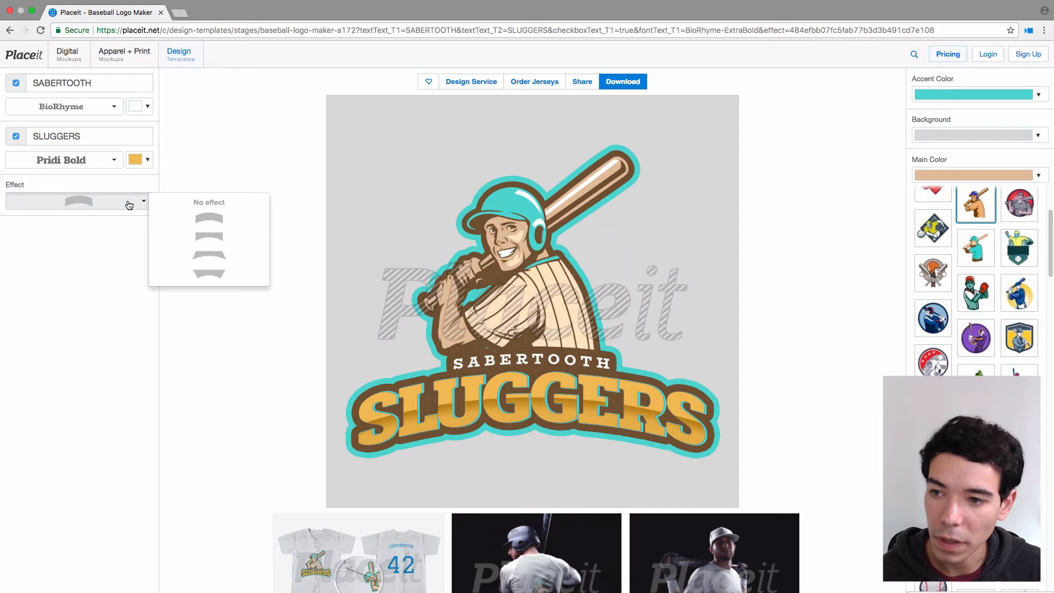
click(218, 277)
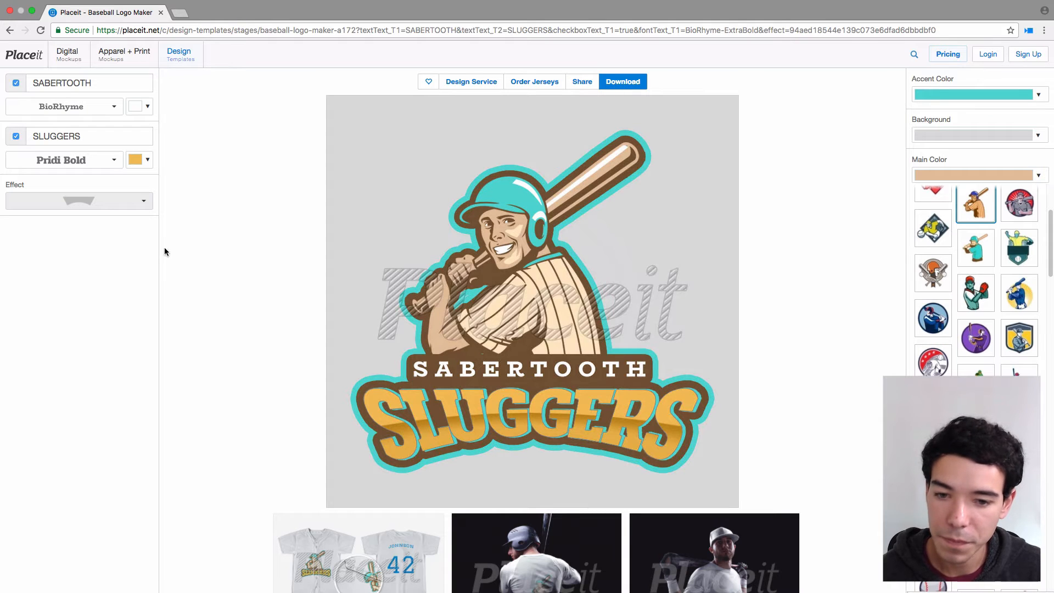
click(132, 204)
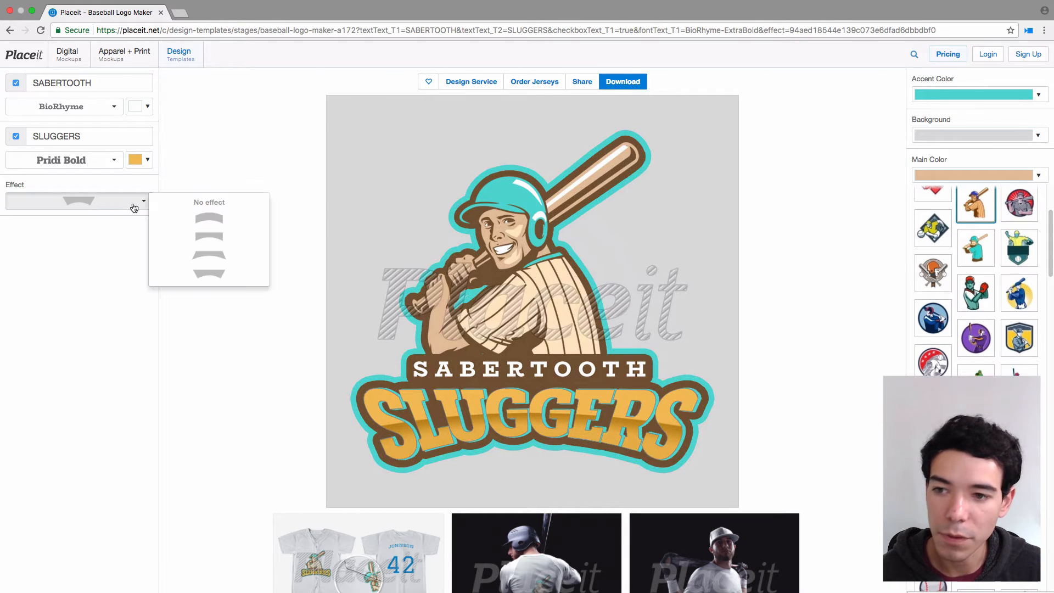
click(216, 203)
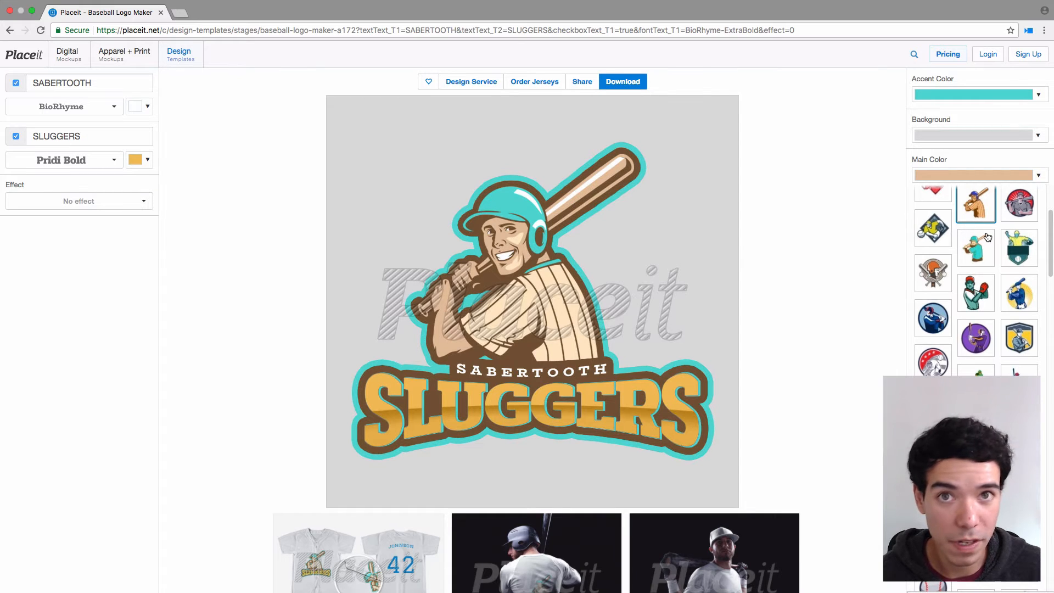
Step: Replace the batter graphic with the roaring sabertooth head in front of a baseball
scroll(991, 235, down, 15)
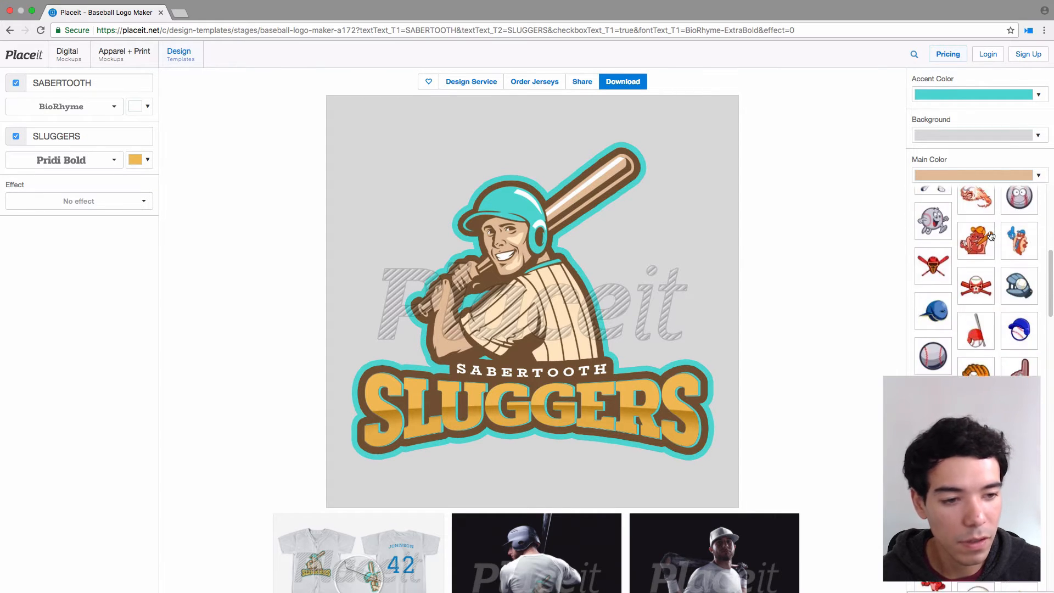
scroll(992, 235, down, 8)
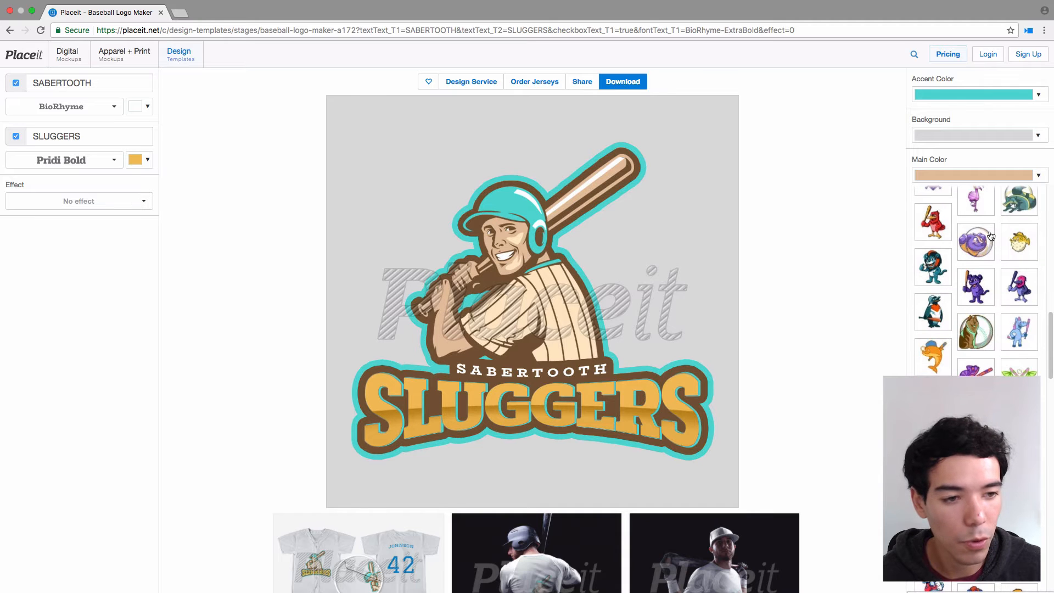
scroll(991, 235, down, 15)
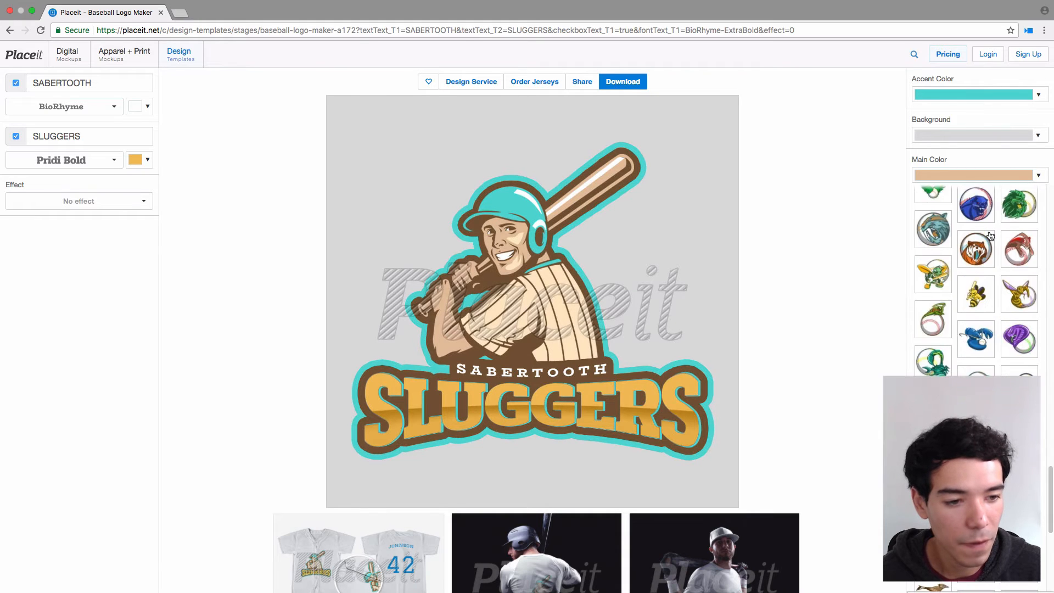
scroll(991, 235, down, 5)
scroll(991, 236, up, 6)
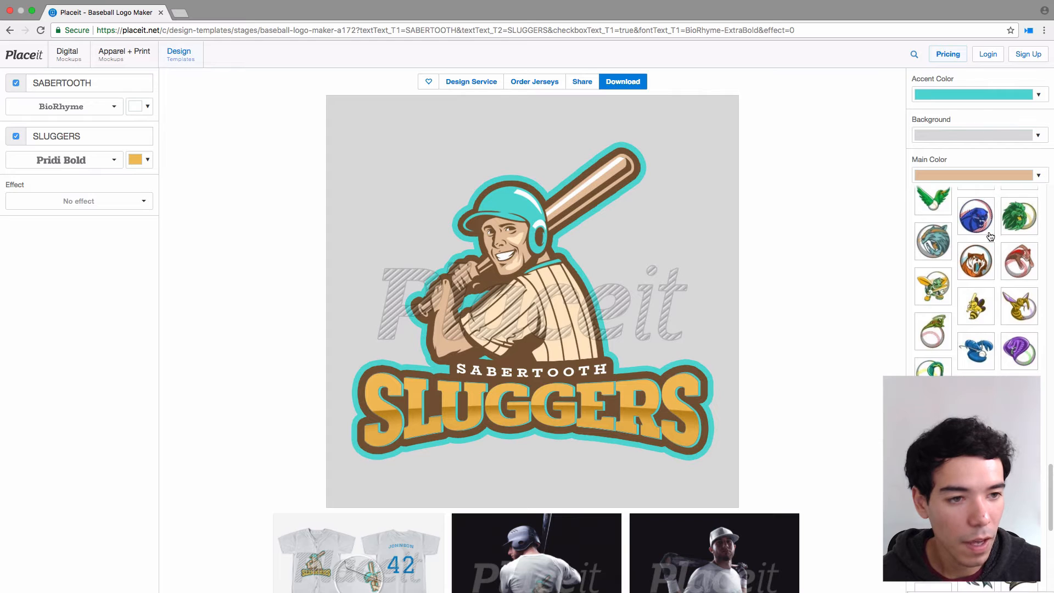
click(937, 242)
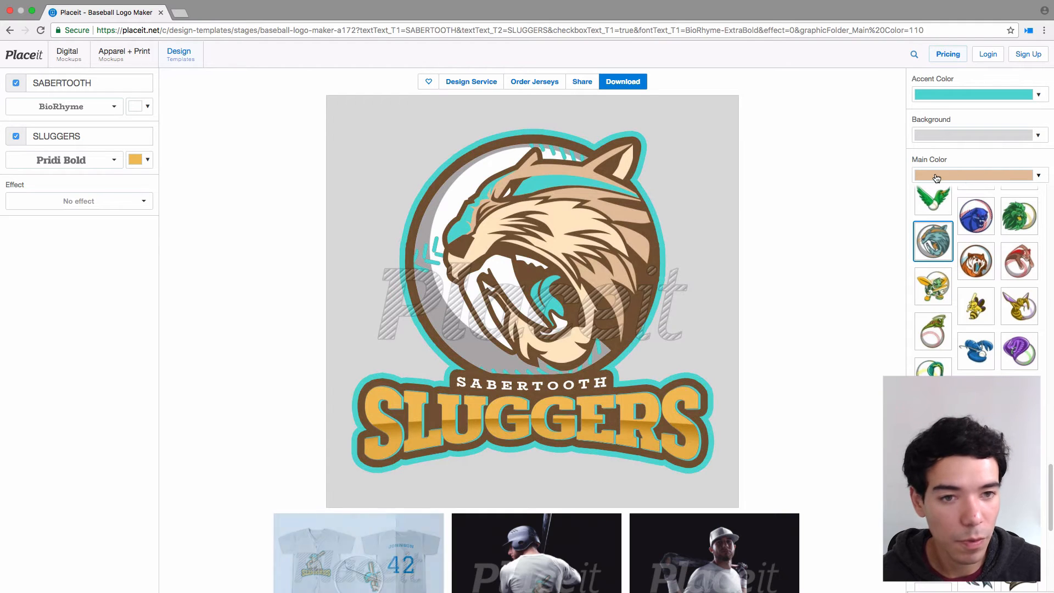
Step: Set the logo's accent color to a custom golden yellow, about #f2be40
click(962, 97)
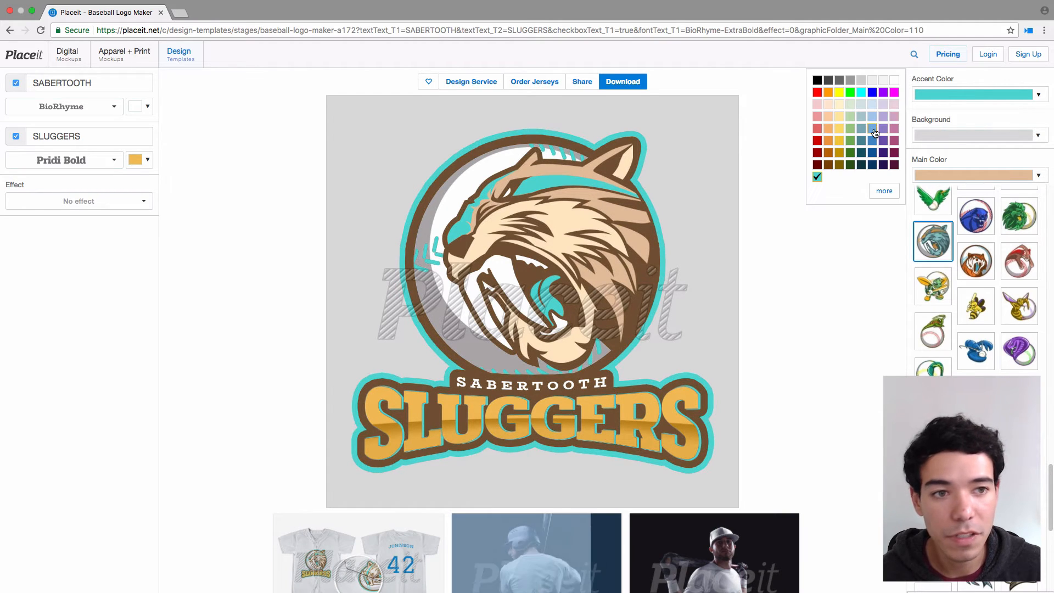
click(885, 191)
drag(893, 111, 892, 82)
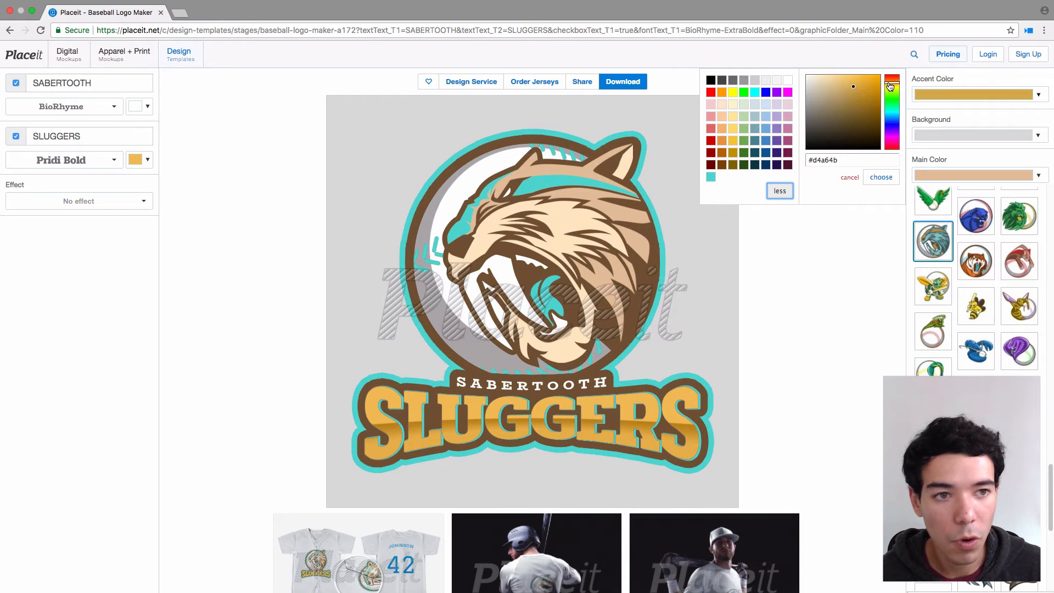
click(861, 81)
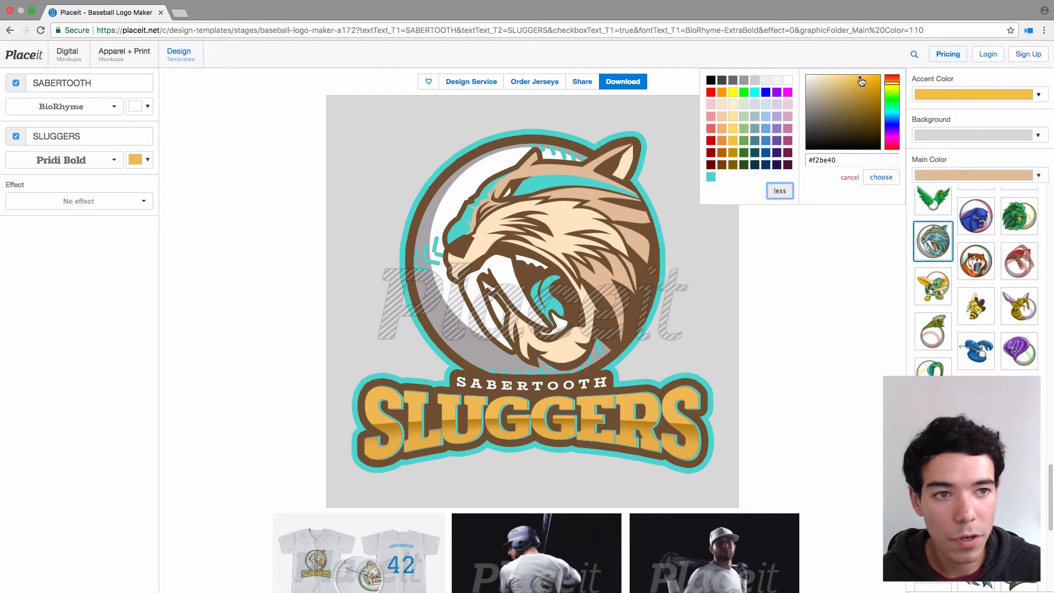
click(881, 177)
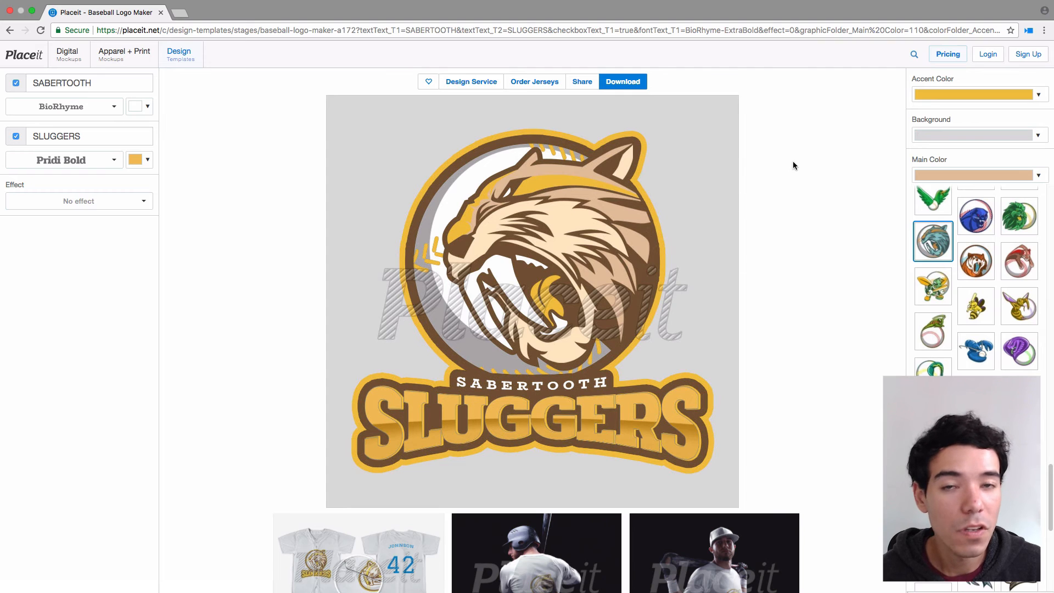
Step: Make the logo's background transparent
click(942, 136)
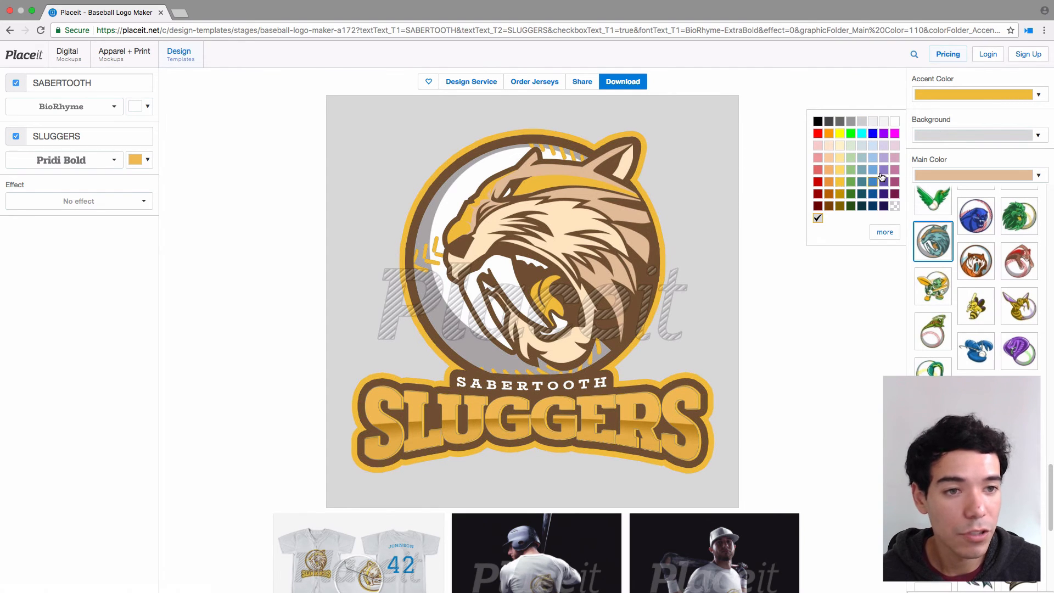
click(896, 206)
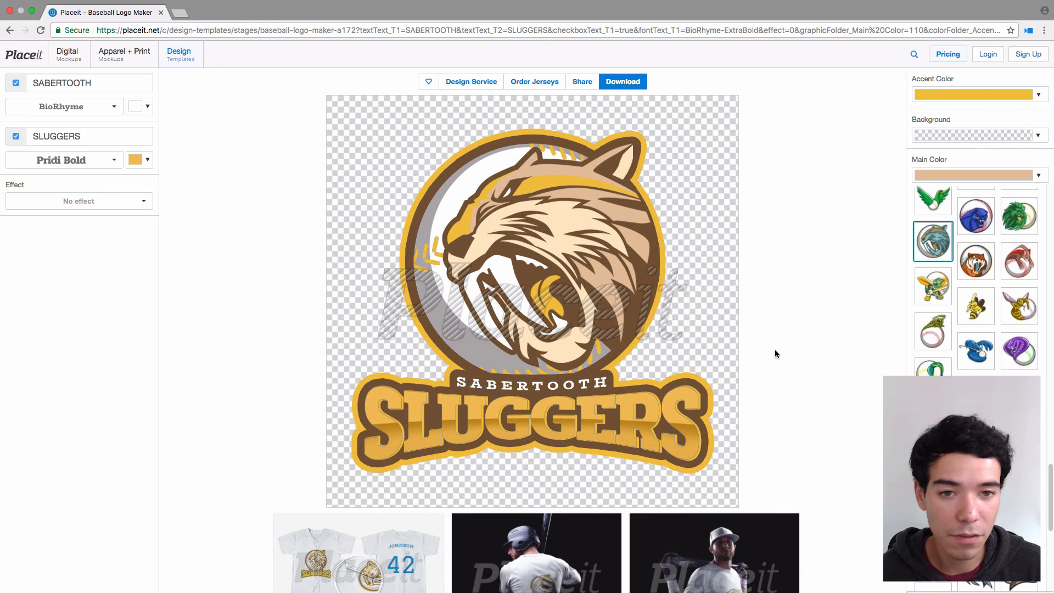
Step: View the download options for the finished logo image and close them without purchasing
click(637, 81)
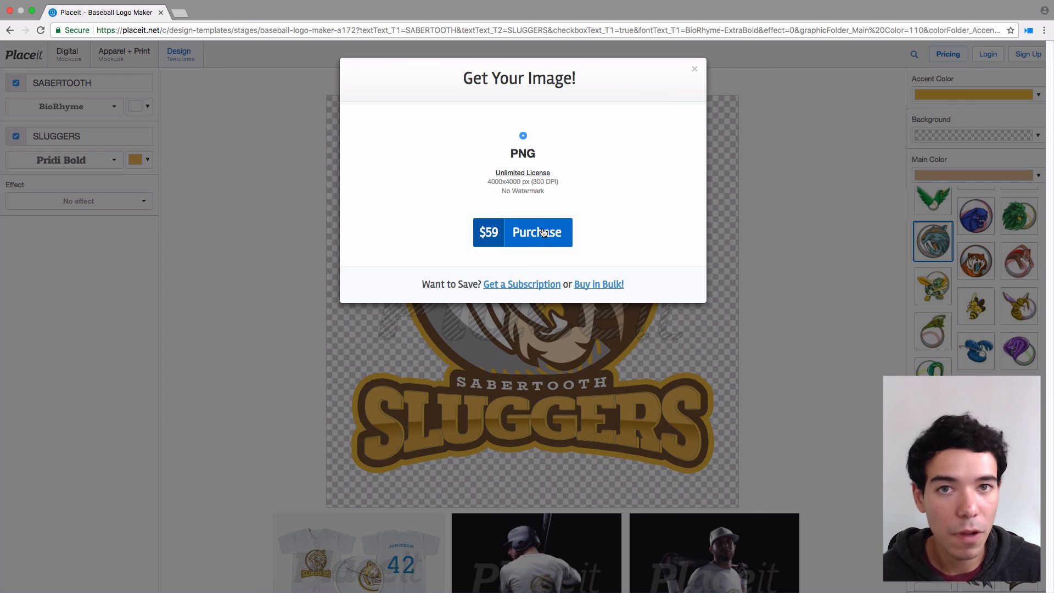
click(694, 70)
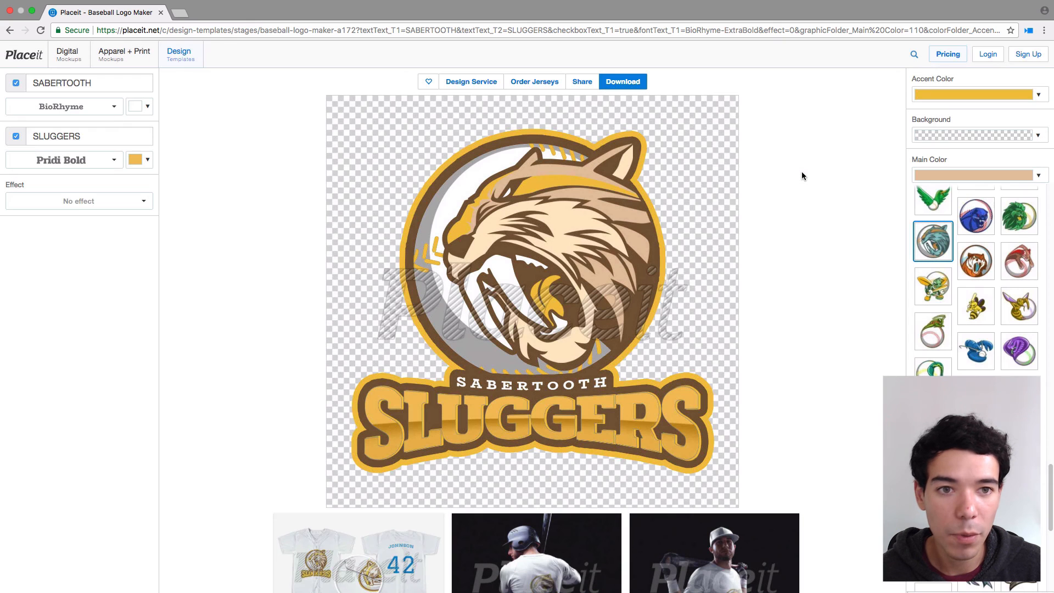